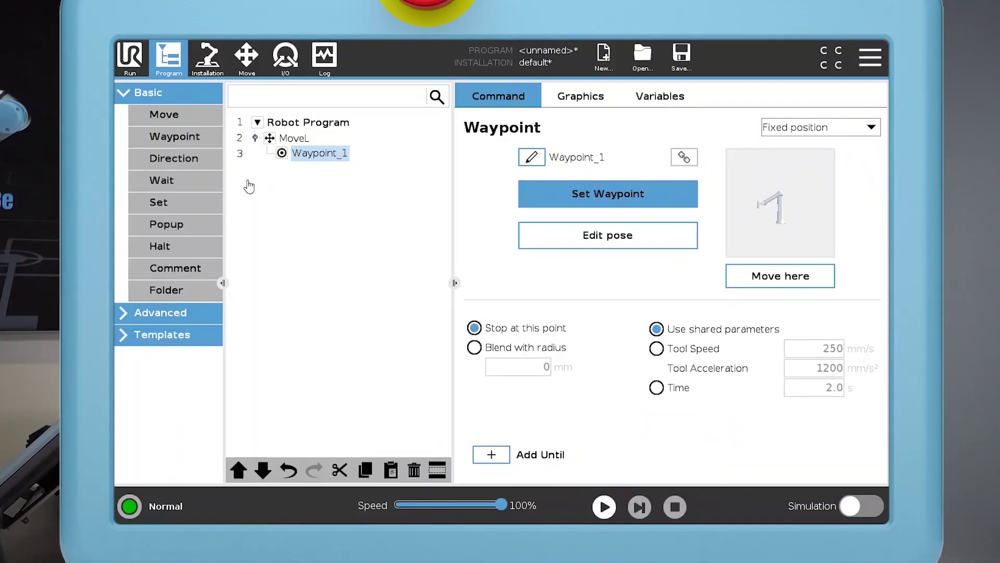
Set the Direction node's feature to Tool with direction Z+.
{"action": "left_click", "coordinate": [186, 163]}
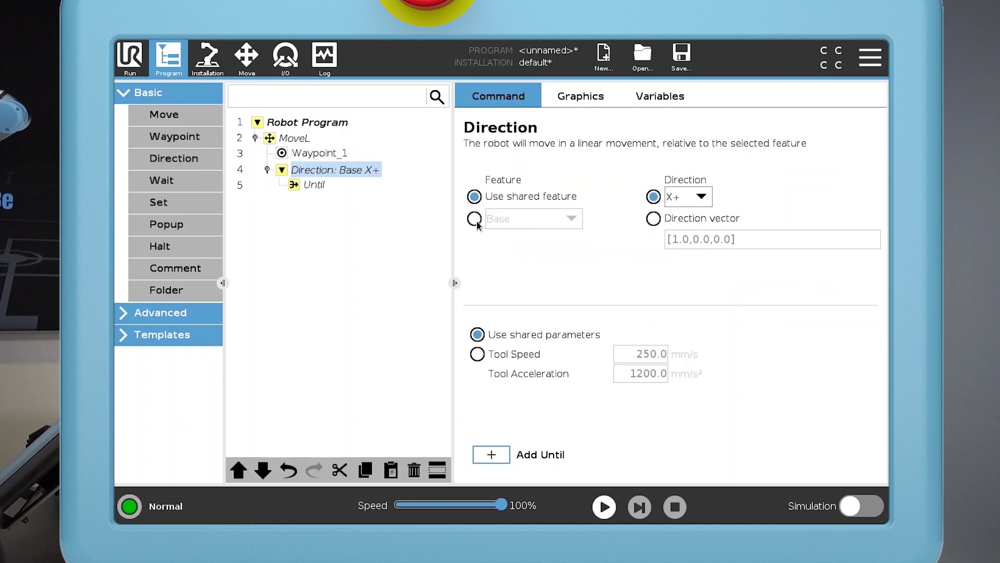
{"action": "left_click", "coordinate": [474, 219]}
{"action": "left_click", "coordinate": [526, 221]}
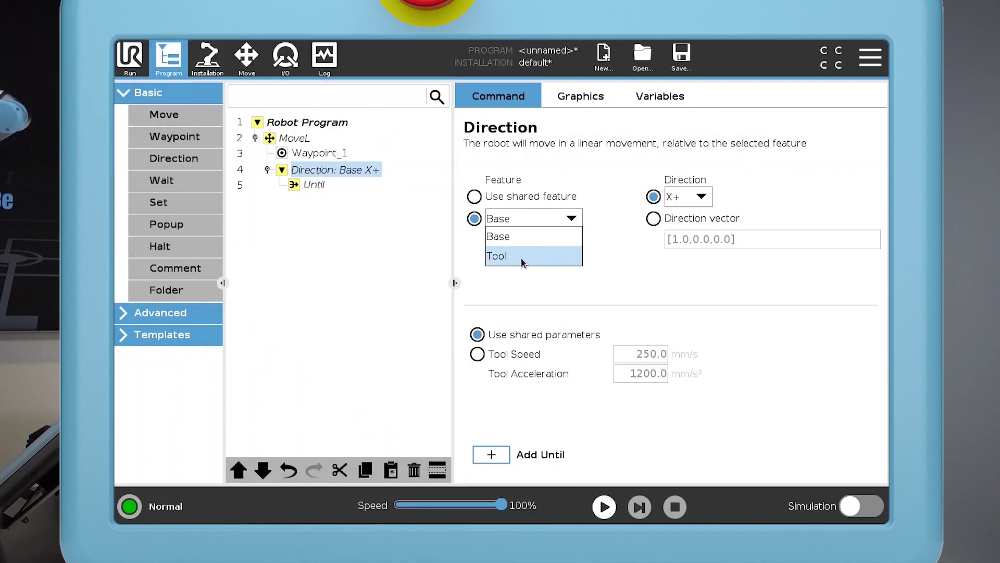
{"action": "left_click", "coordinate": [521, 257]}
{"action": "left_click", "coordinate": [700, 197]}
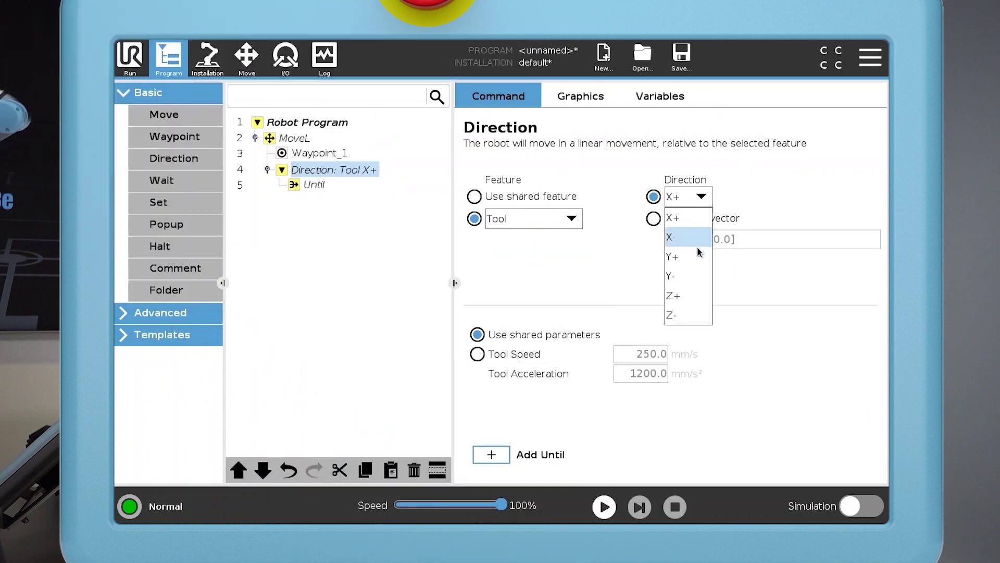
{"action": "left_click", "coordinate": [687, 295]}
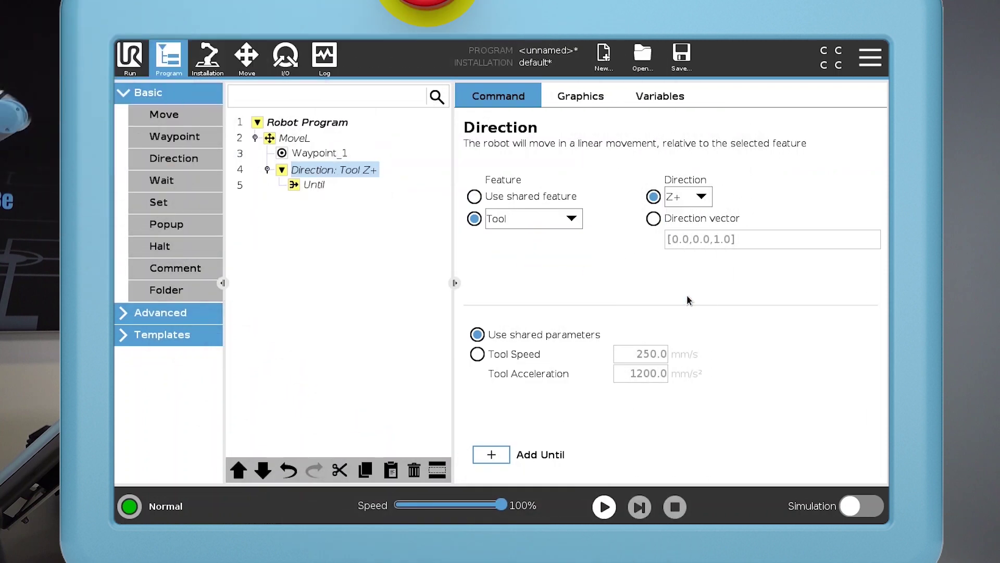
Set the Until condition to Tool Contact with a 5 mm retract distance.
{"action": "left_click", "coordinate": [316, 187]}
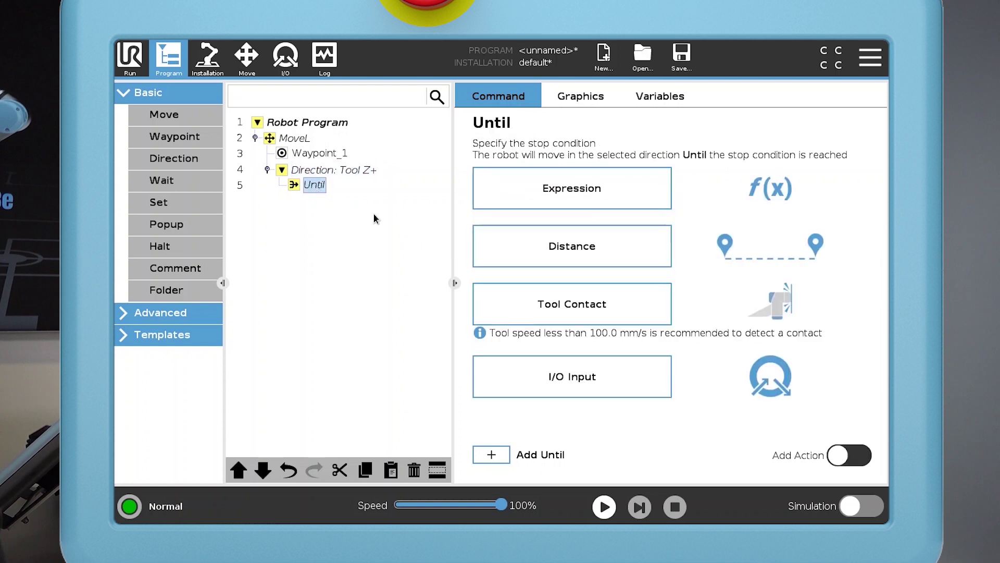
{"action": "left_click", "coordinate": [564, 303]}
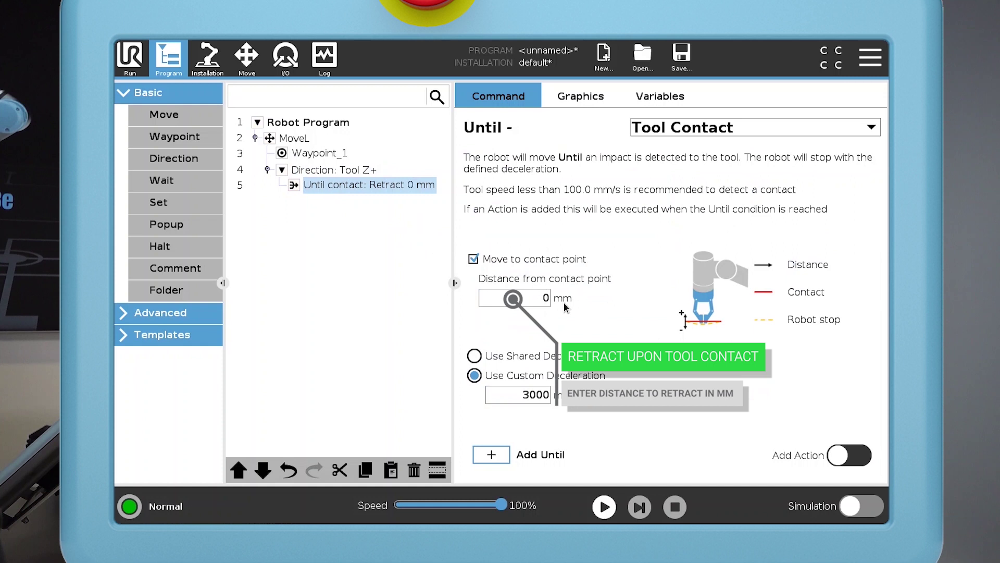
{"action": "left_click", "coordinate": [515, 300]}
{"action": "left_click", "coordinate": [474, 297]}
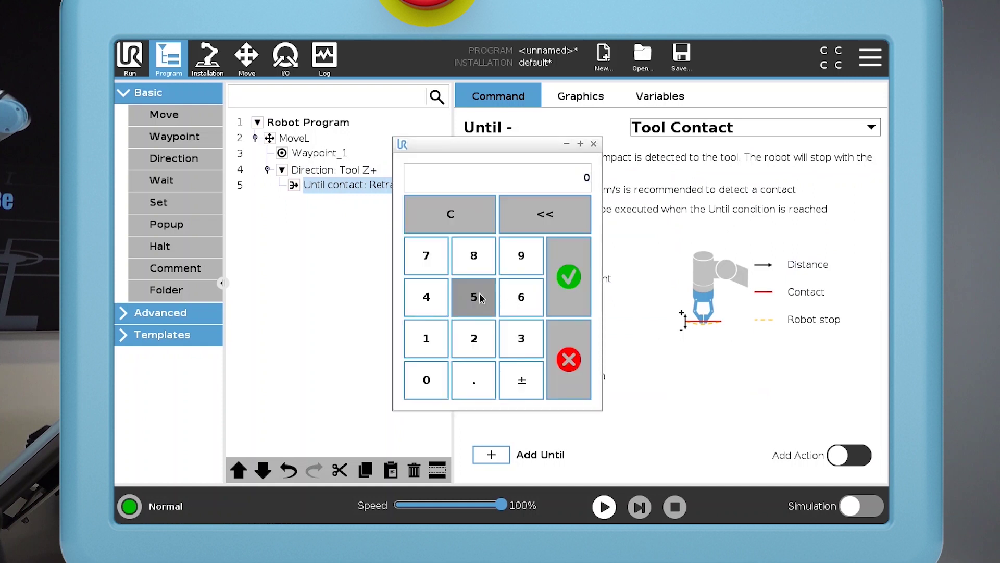
{"action": "left_click", "coordinate": [561, 284]}
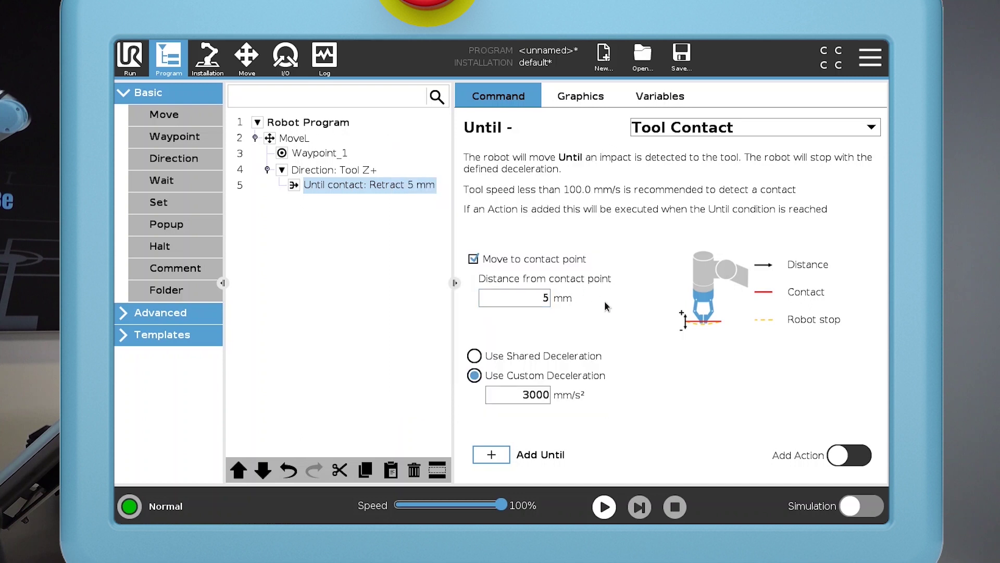
Give the Direction: Tool Z+ move a custom tool speed of 50 mm/s.
{"action": "left_click", "coordinate": [347, 174]}
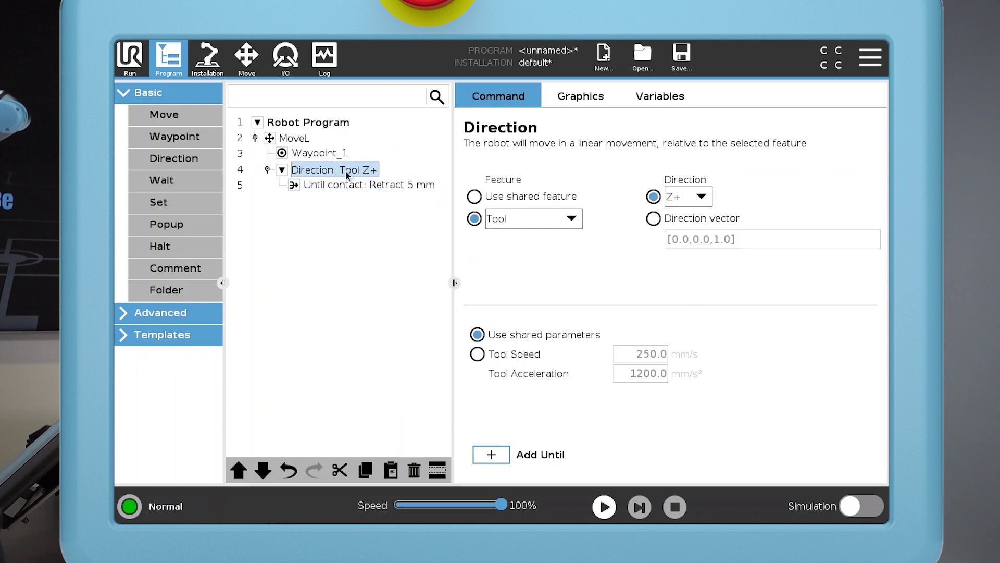
{"action": "left_click", "coordinate": [477, 354]}
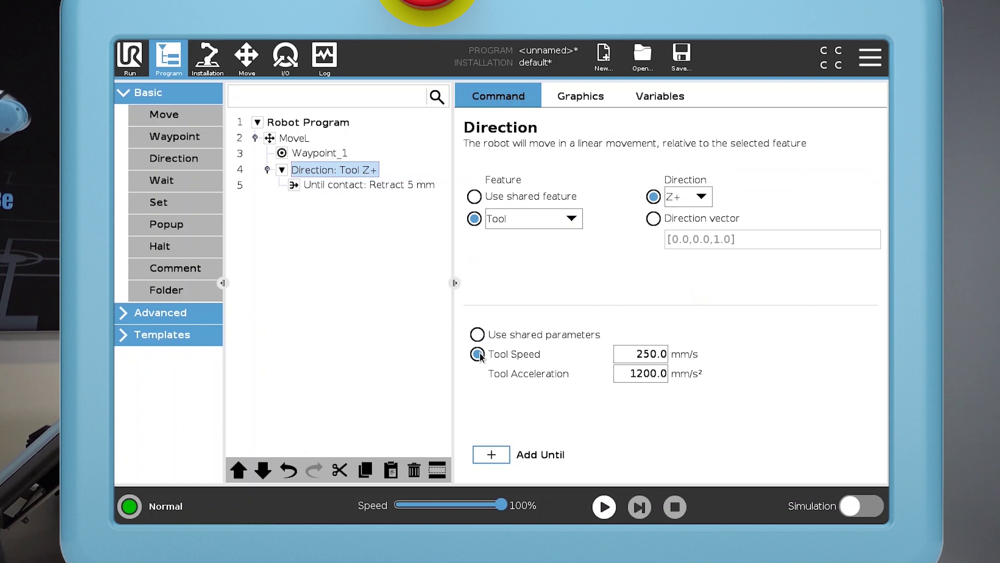
{"action": "left_click", "coordinate": [647, 355]}
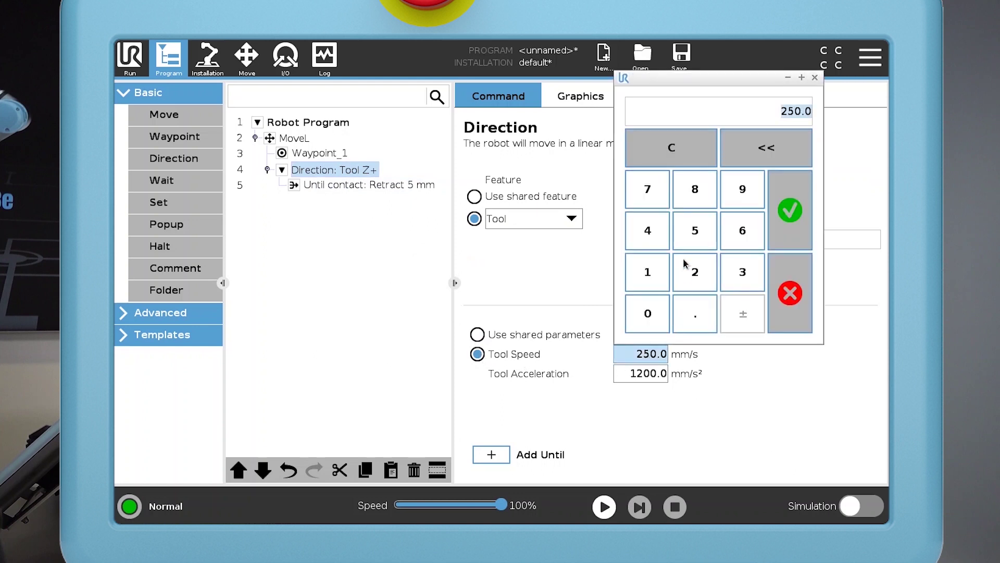
{"action": "left_click", "coordinate": [696, 238]}
{"action": "left_click", "coordinate": [662, 312]}
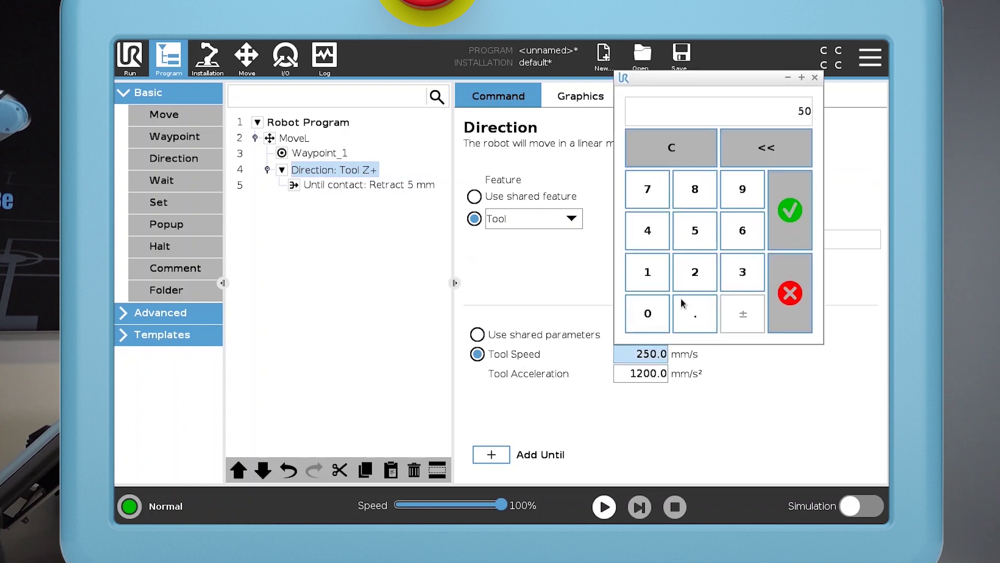
{"action": "left_click", "coordinate": [790, 209]}
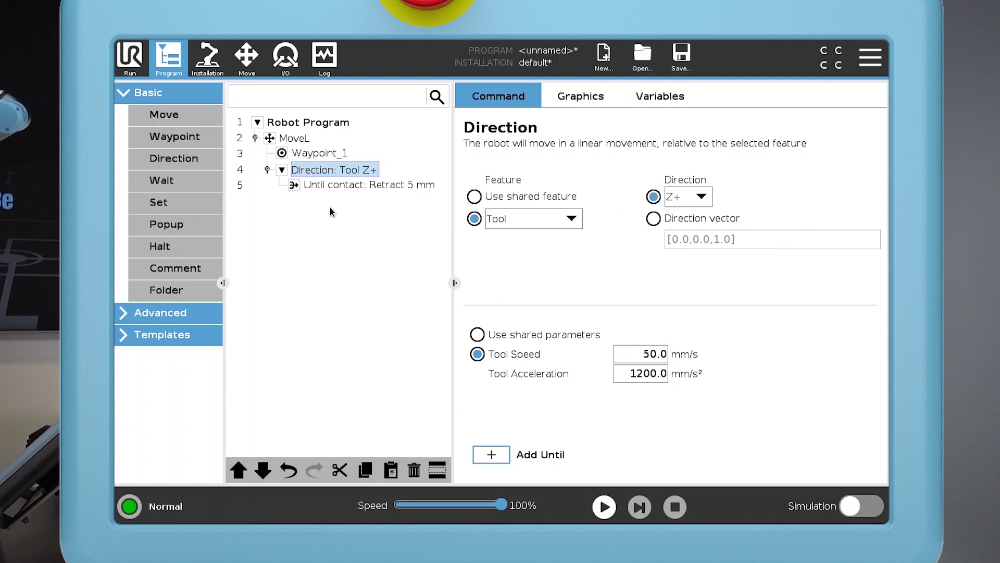
Enable Add Action on the Until contact stop condition.
{"action": "left_click", "coordinate": [331, 190]}
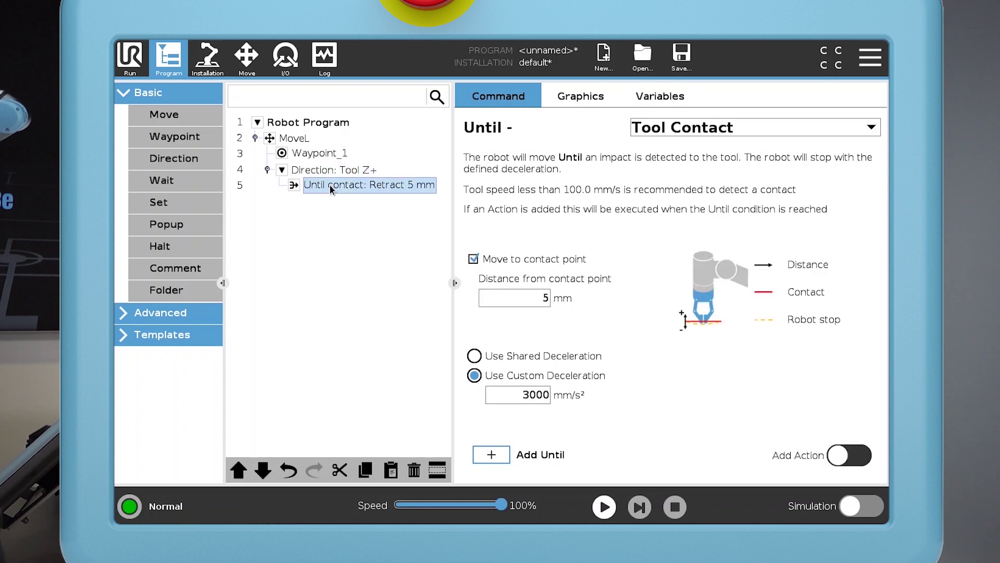
{"action": "left_click", "coordinate": [858, 461]}
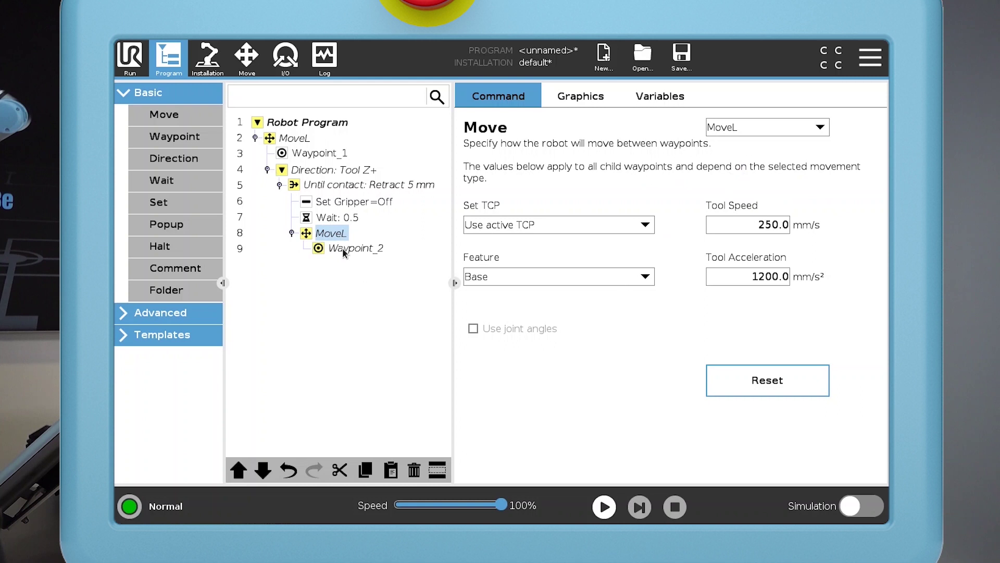
Change Waypoint_2 to a relative position and start setting its From point.
{"action": "left_click", "coordinate": [342, 247]}
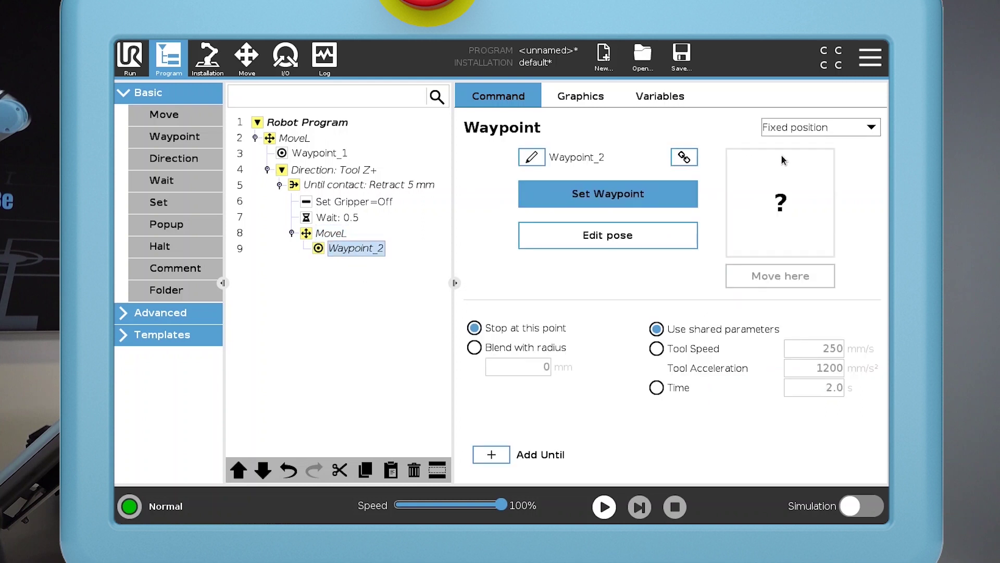
{"action": "left_click", "coordinate": [813, 127]}
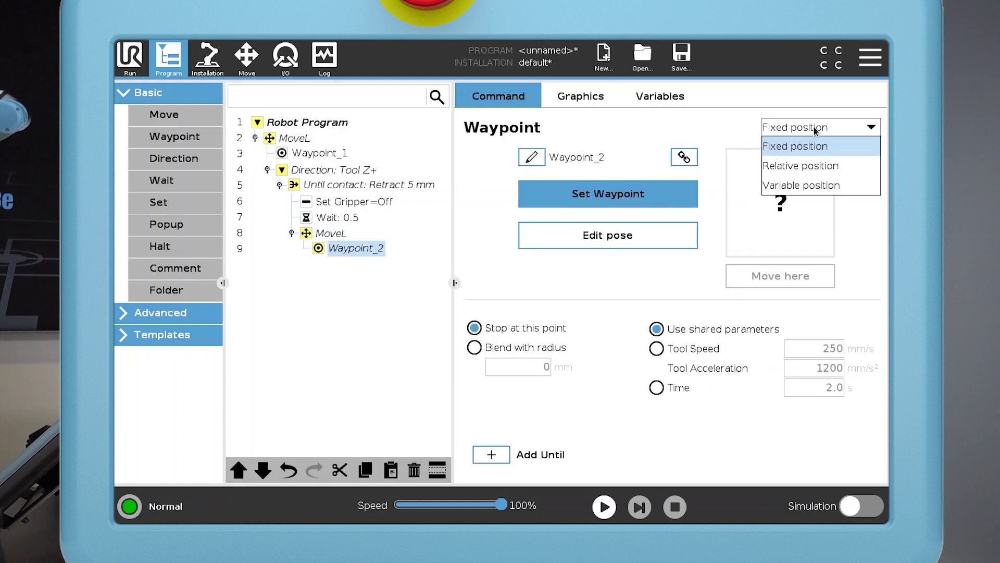
{"action": "left_click", "coordinate": [830, 172]}
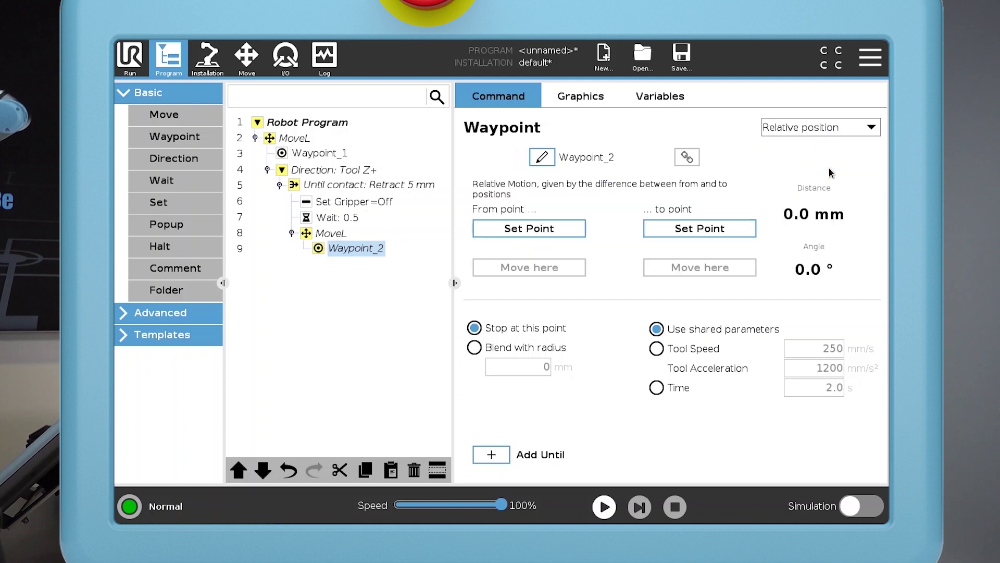
{"action": "left_click", "coordinate": [530, 229]}
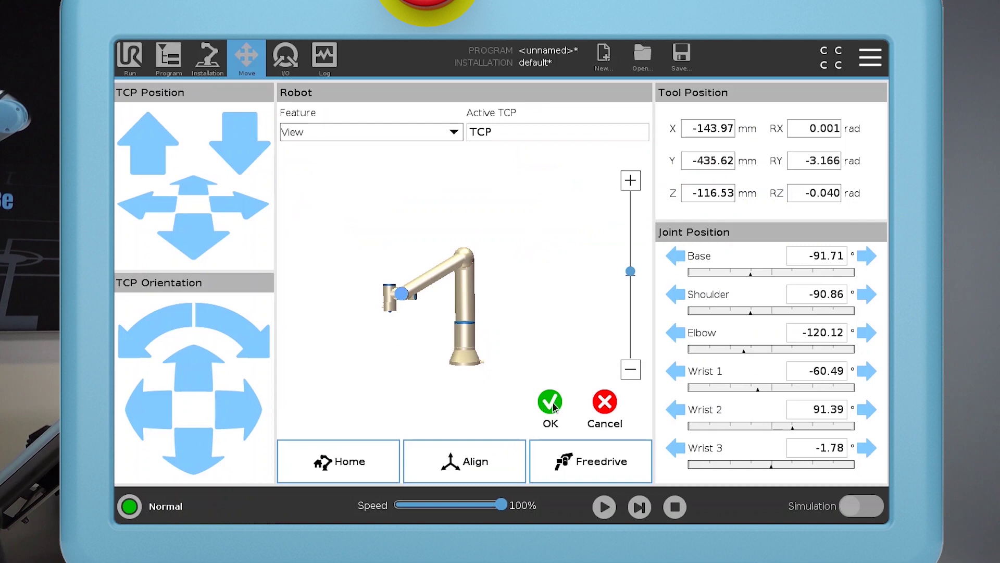
Accept the current pose as From point, then jog the tool down for the To point.
{"action": "left_click", "coordinate": [550, 401]}
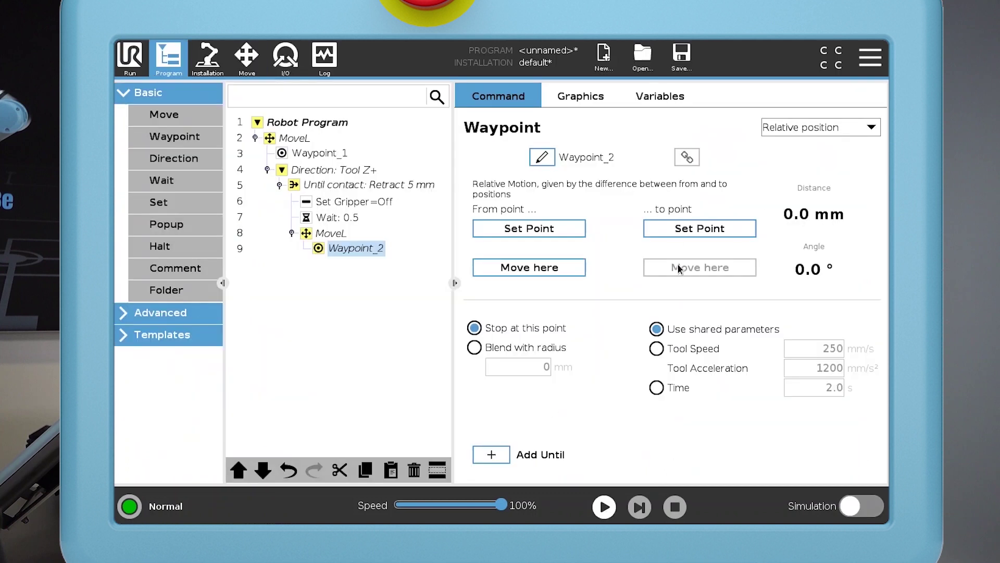
{"action": "left_click", "coordinate": [694, 229]}
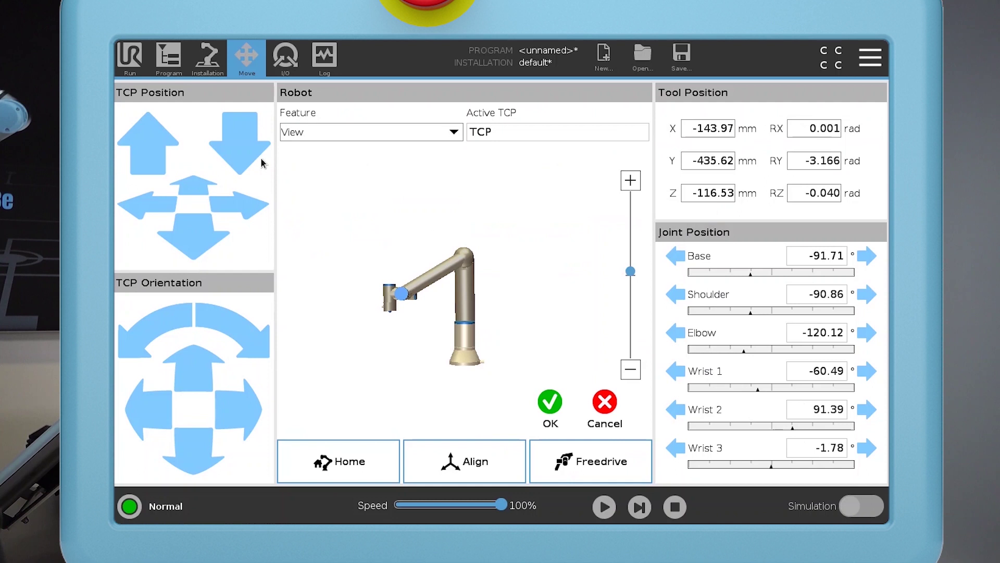
{"action": "left_click", "coordinate": [246, 158]}
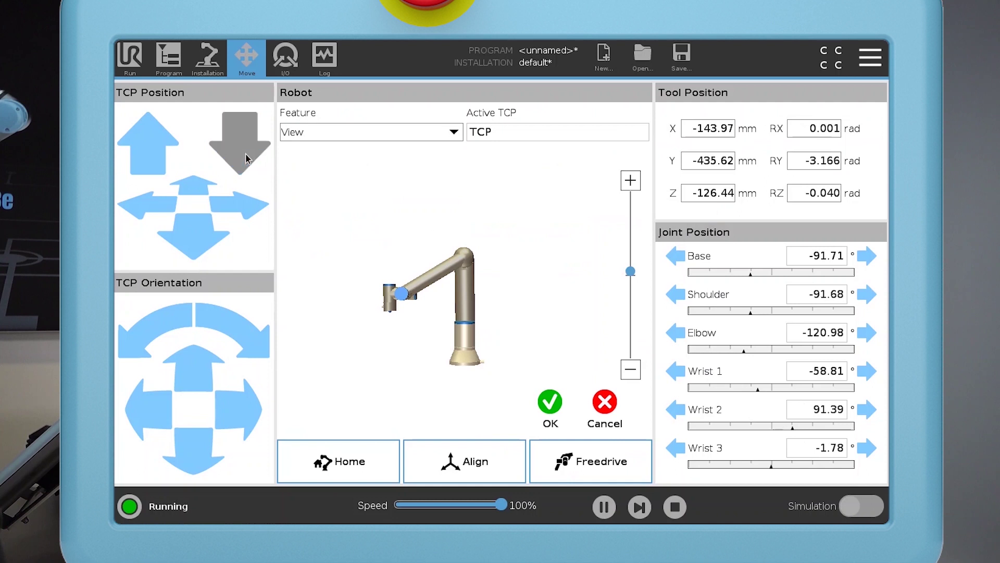
{"action": "left_click", "coordinate": [246, 159]}
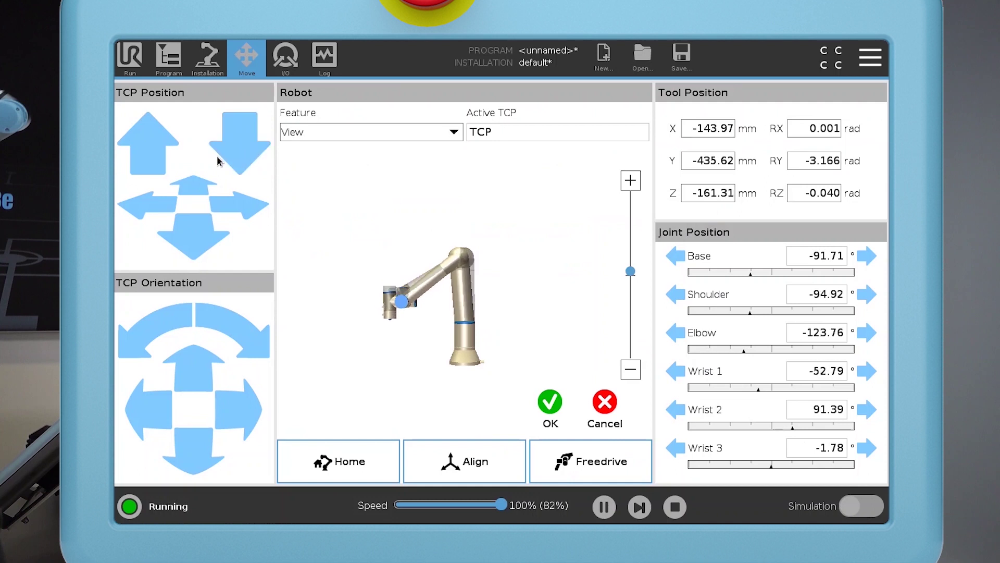
{"action": "left_click", "coordinate": [550, 401]}
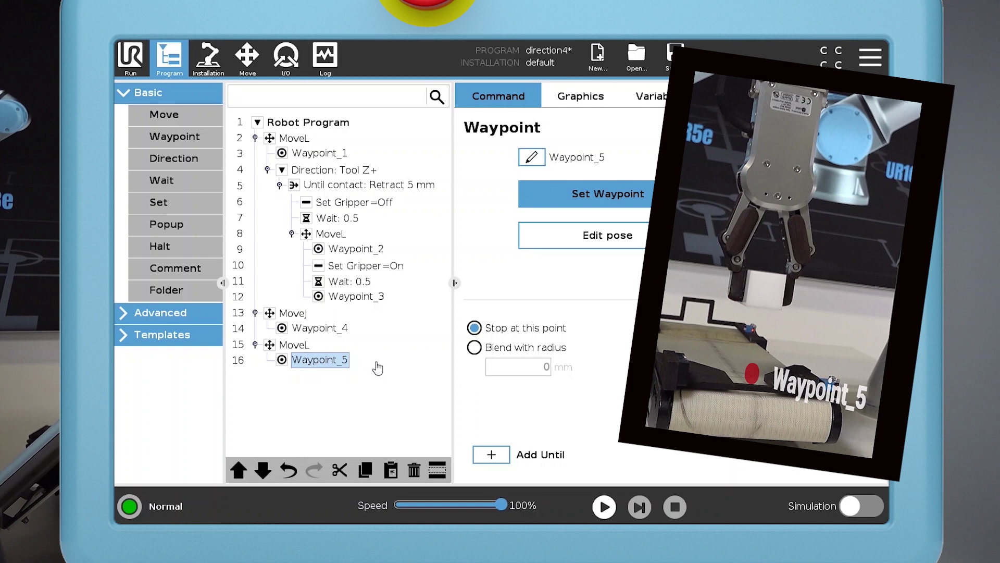
Add an Until stop condition to Waypoint_5.
{"action": "left_click", "coordinate": [490, 456]}
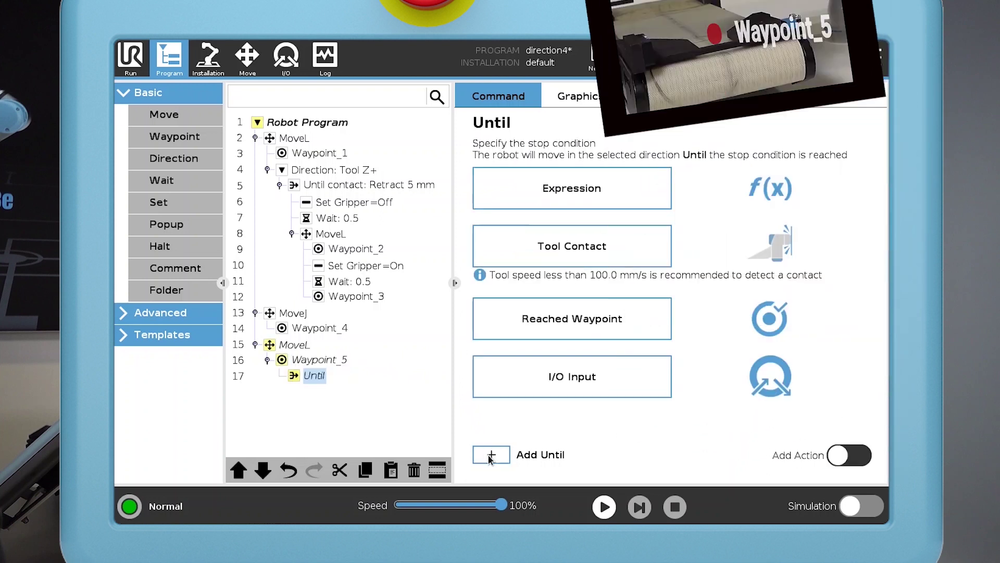